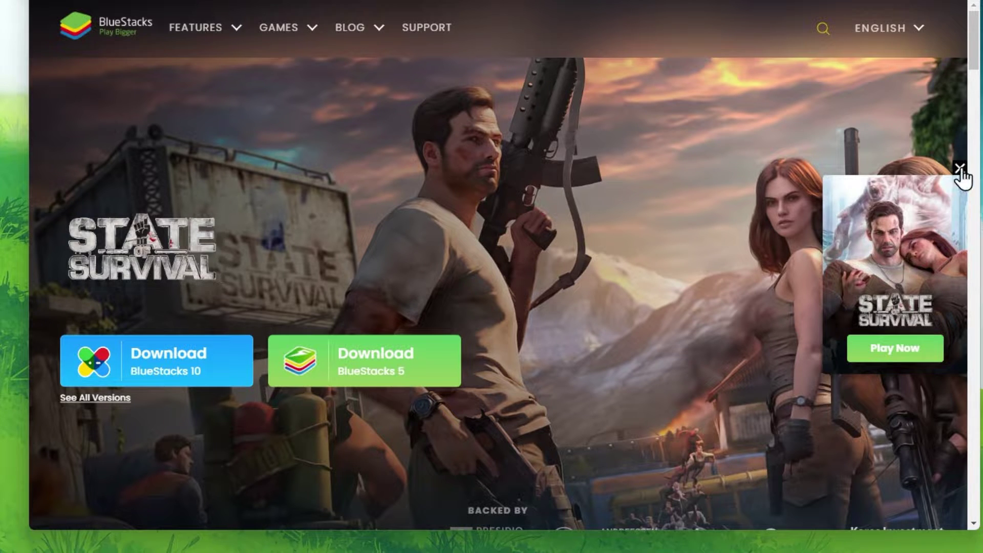
Step: Close the State of Survival ad, download and run the BlueStacks 5 installer, then dismiss the Pie 64-bit prompt
{"action": "left_click", "coordinate": [959, 168]}
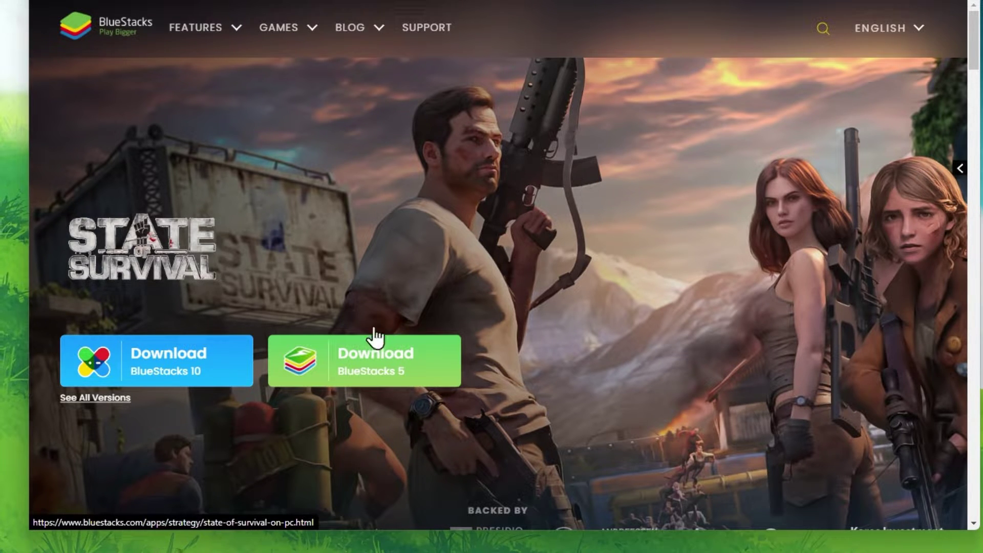
{"action": "left_click", "coordinate": [334, 380]}
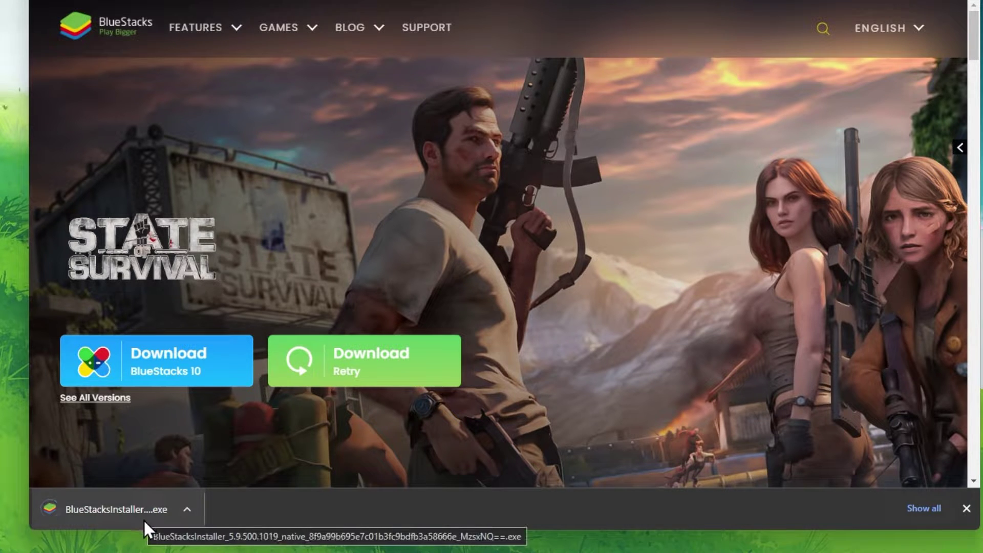
{"action": "left_click", "coordinate": [186, 510]}
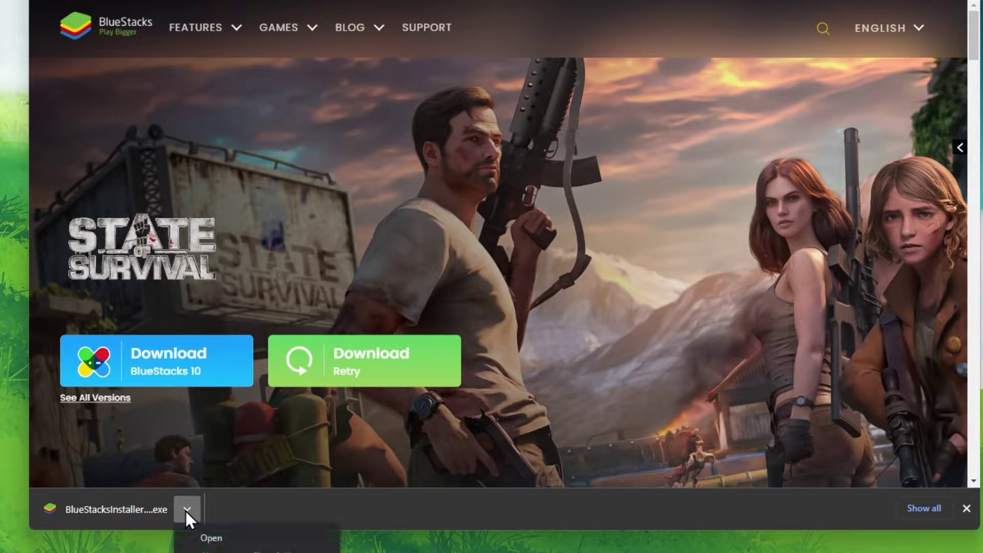
{"action": "left_click", "coordinate": [205, 538]}
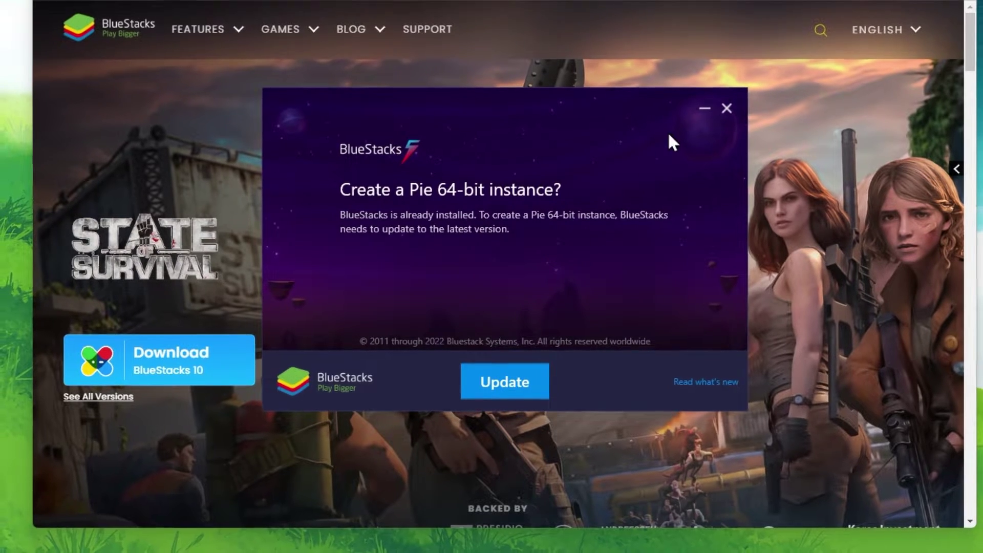
{"action": "left_click", "coordinate": [726, 108]}
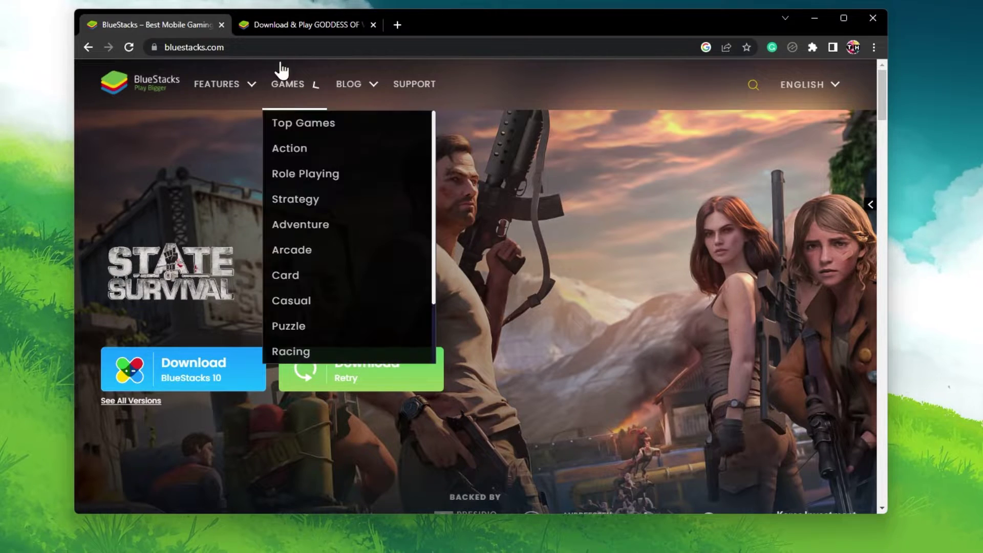
Step: Download BlueStacks via 'Play GODDESS OF VICTORY: NIKKE on PC' on the NIKKE tab and run the installer
{"action": "mouse_move", "coordinate": [295, 84]}
{"action": "left_click", "coordinate": [288, 24]}
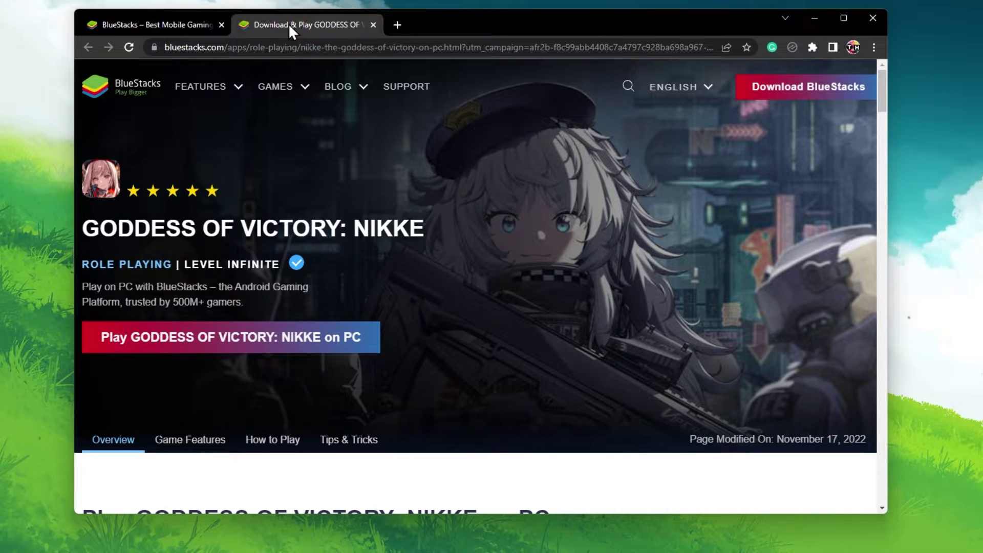
{"action": "left_click", "coordinate": [175, 352]}
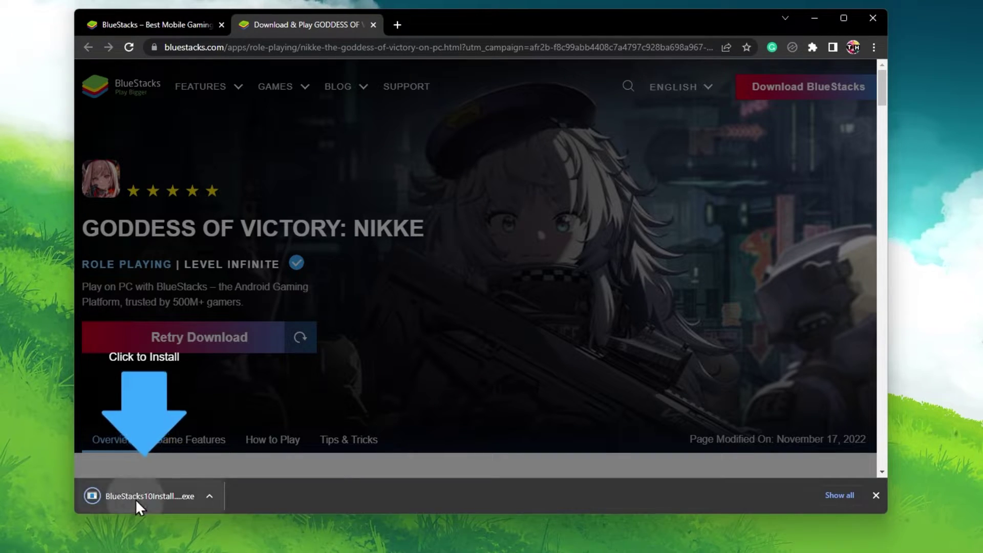
{"action": "left_click", "coordinate": [135, 498]}
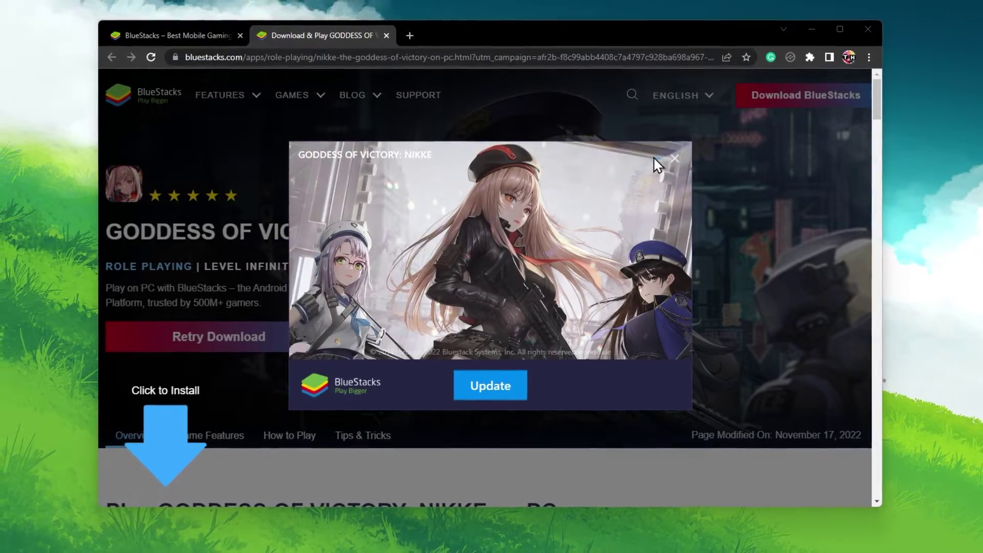
Step: Close the BlueStacks update window and open the emulator settings
{"action": "left_click", "coordinate": [671, 156]}
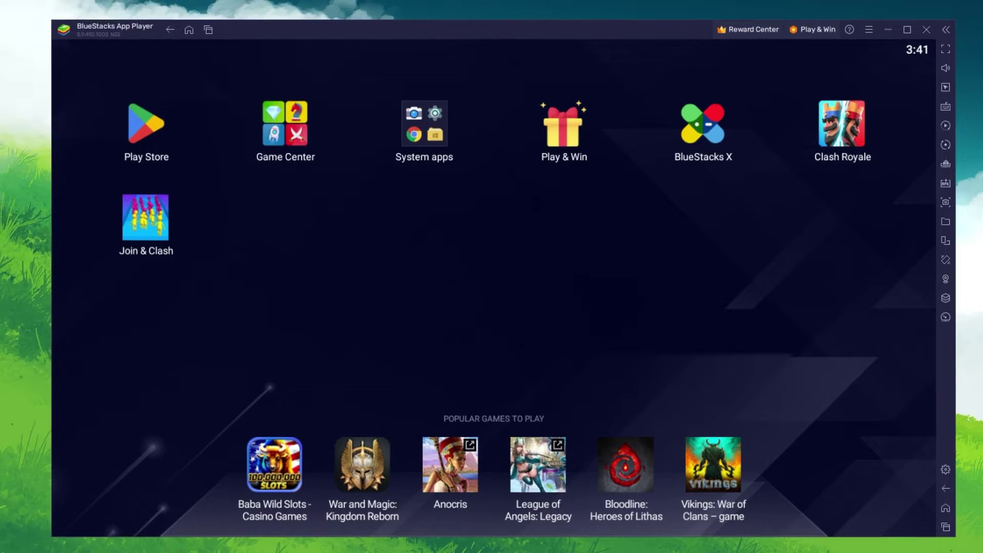
{"action": "key", "text": "super"}
{"action": "key", "text": "super"}
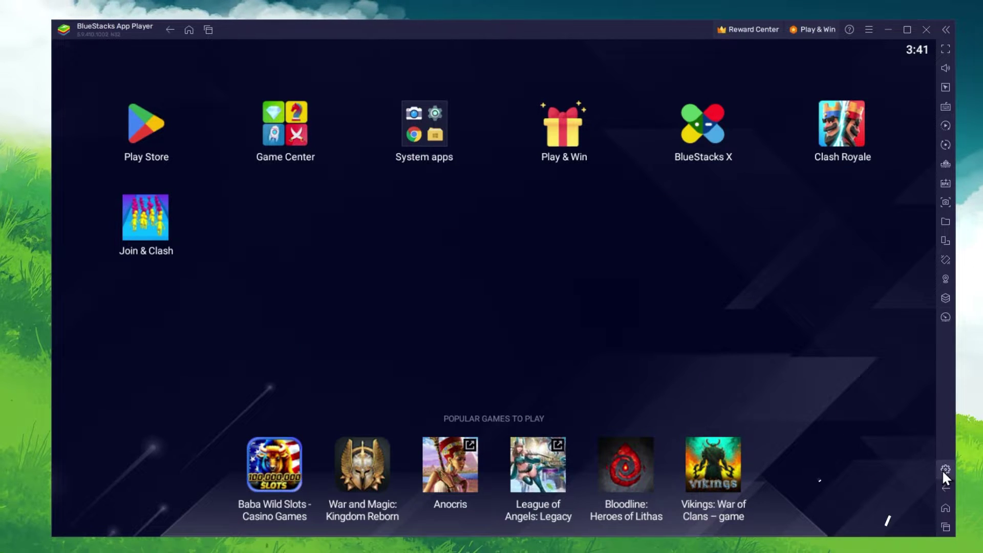
{"action": "left_click", "coordinate": [942, 471]}
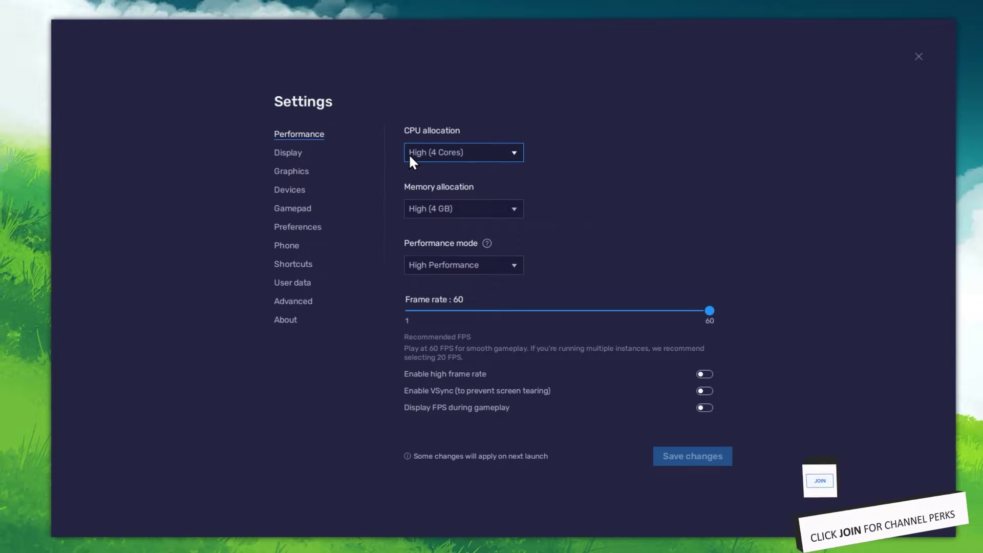
Step: Keep CPU allocation at High (4 Cores) and memory allocation at High (4 GB)
{"action": "left_click", "coordinate": [472, 157]}
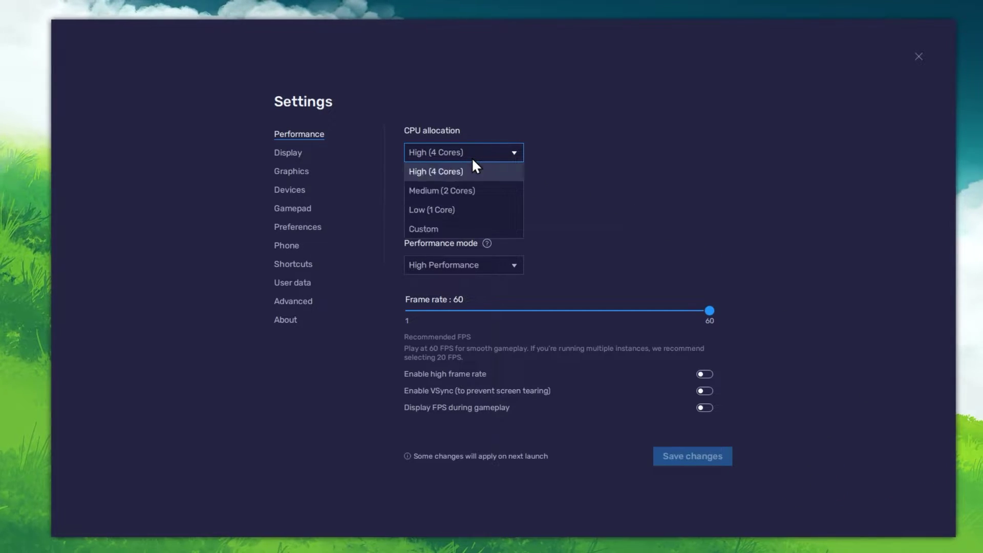
{"action": "left_click", "coordinate": [517, 154]}
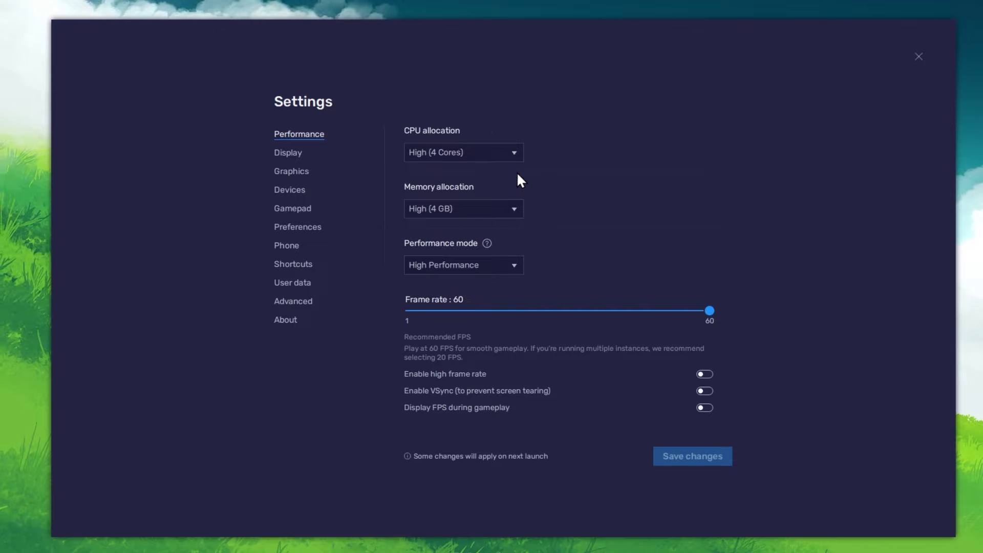
{"action": "left_click", "coordinate": [513, 207]}
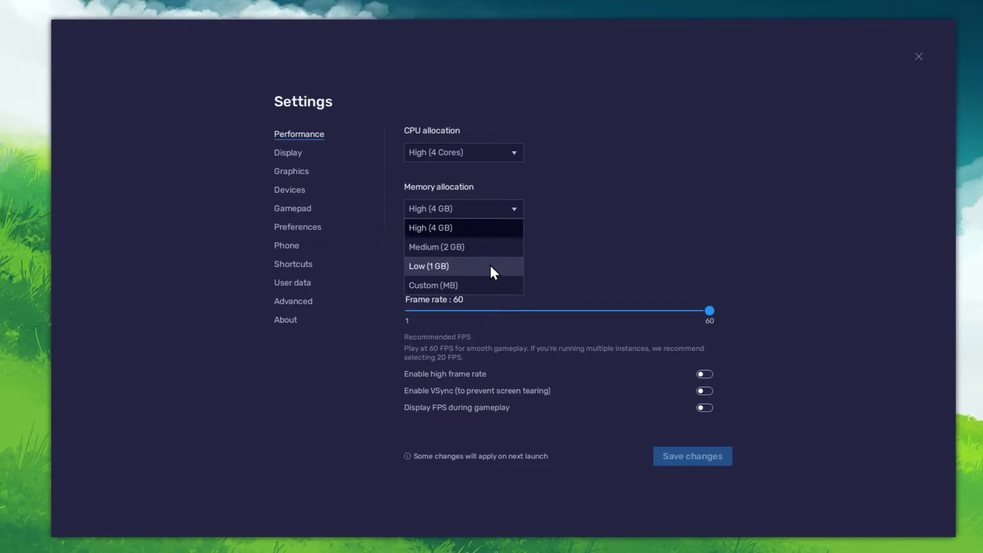
{"action": "left_click", "coordinate": [517, 231]}
Step: Keep High Performance mode, enable high frame rate, and set the frame rate to 144 FPS
{"action": "left_click", "coordinate": [505, 259]}
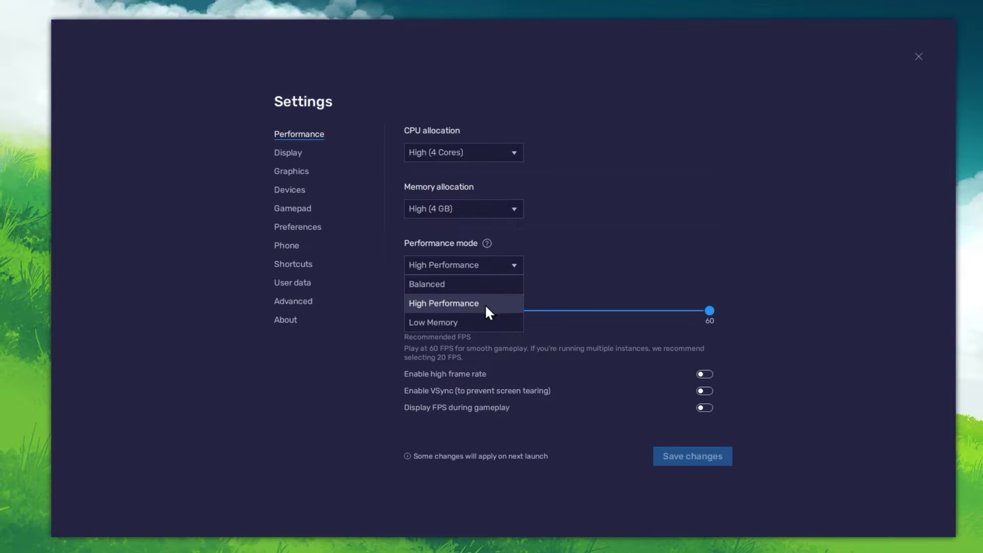
{"action": "left_click", "coordinate": [519, 268]}
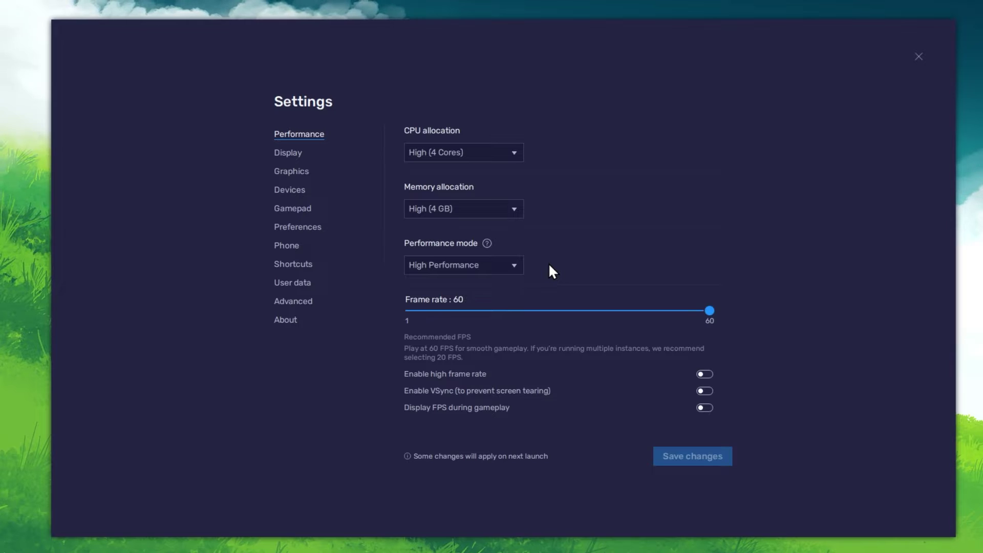
{"action": "left_click", "coordinate": [705, 374]}
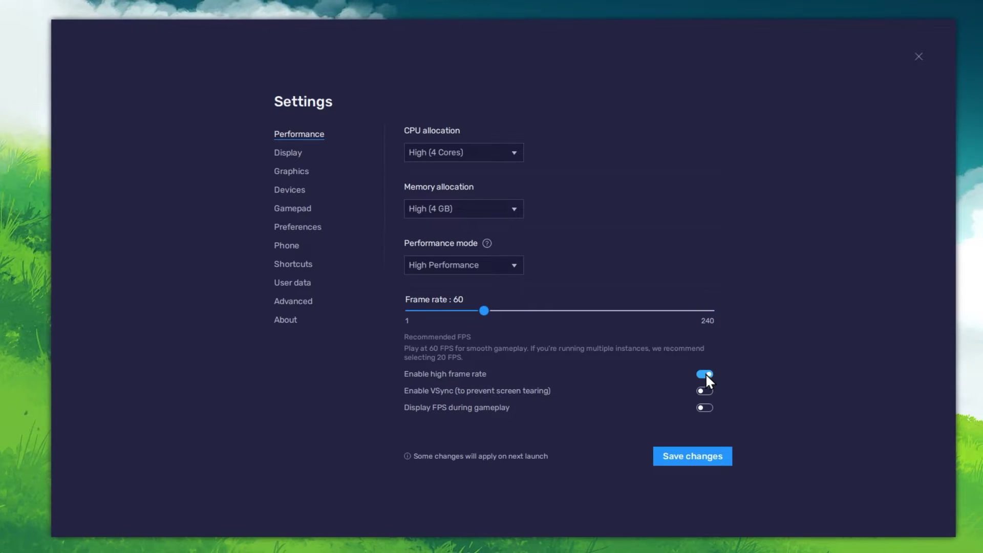
{"action": "left_click_drag", "start_coordinate": [484, 311], "coordinate": [591, 316]}
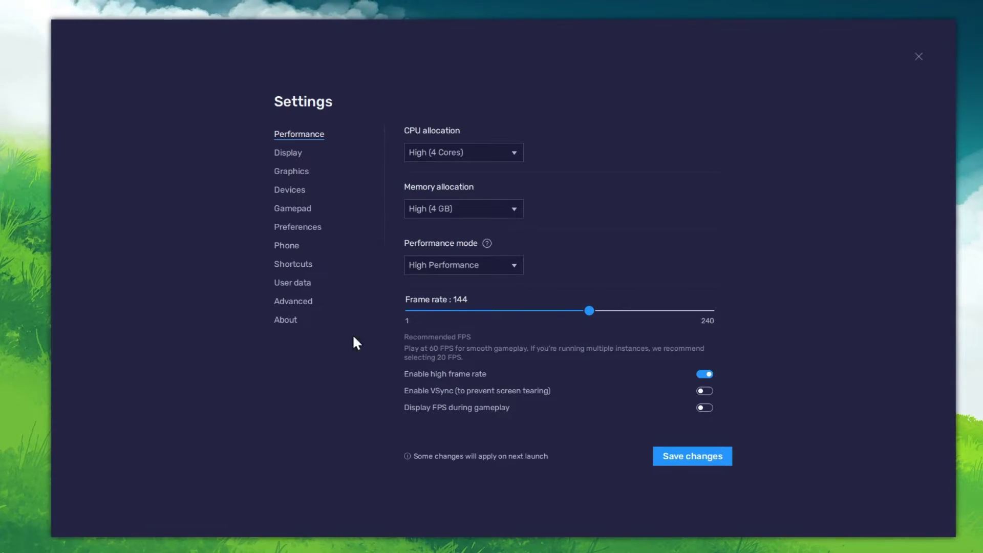
Step: Confirm the 119.97 Hz refresh rate in Windows advanced display settings, then close Settings
{"action": "right_click", "coordinate": [30, 276]}
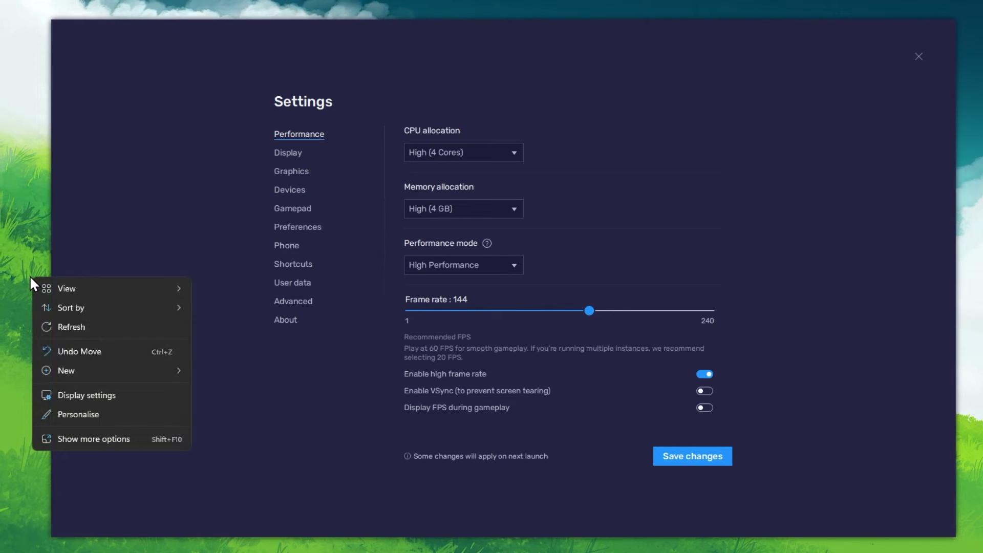
{"action": "left_click", "coordinate": [156, 397]}
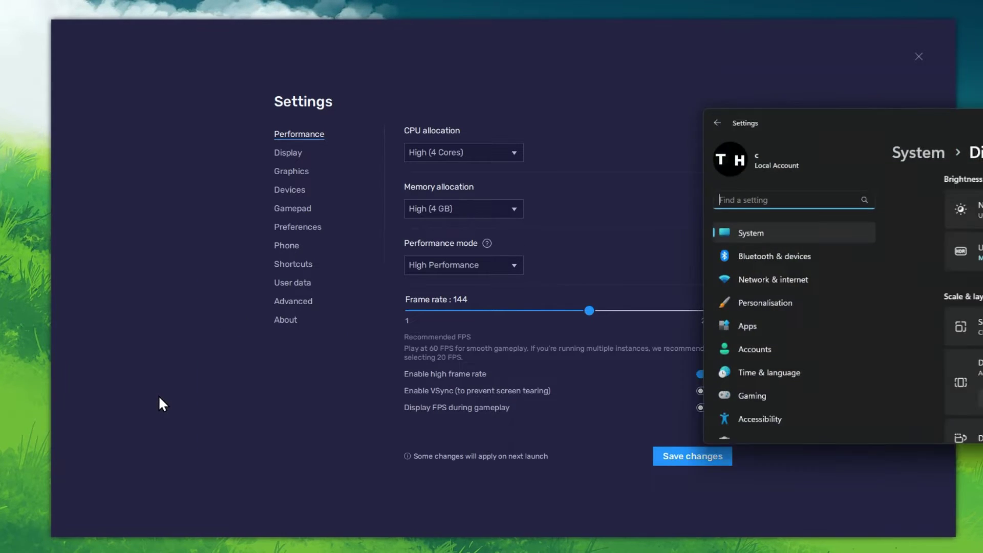
{"action": "left_click_drag", "start_coordinate": [854, 125], "coordinate": [398, 121]}
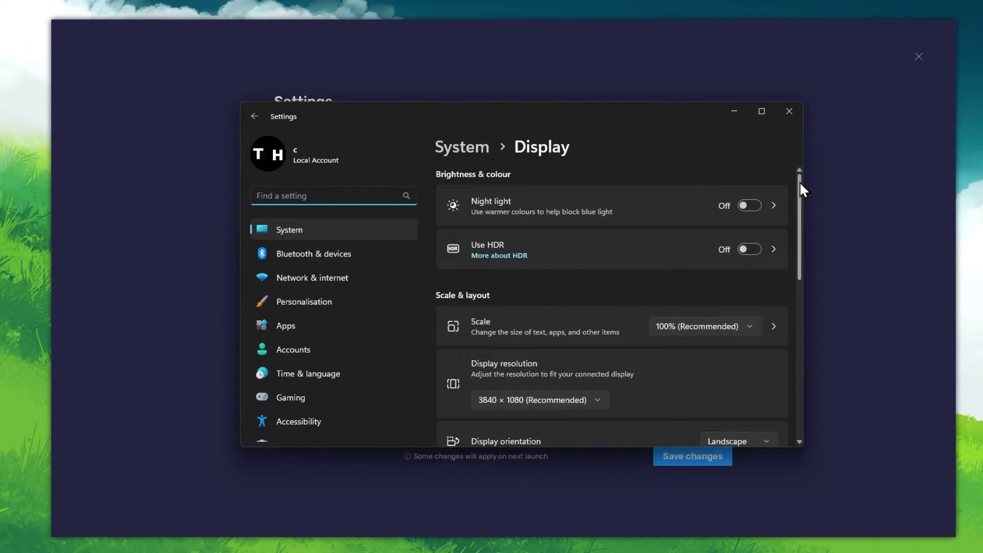
{"action": "left_click_drag", "start_coordinate": [800, 181], "coordinate": [803, 323]}
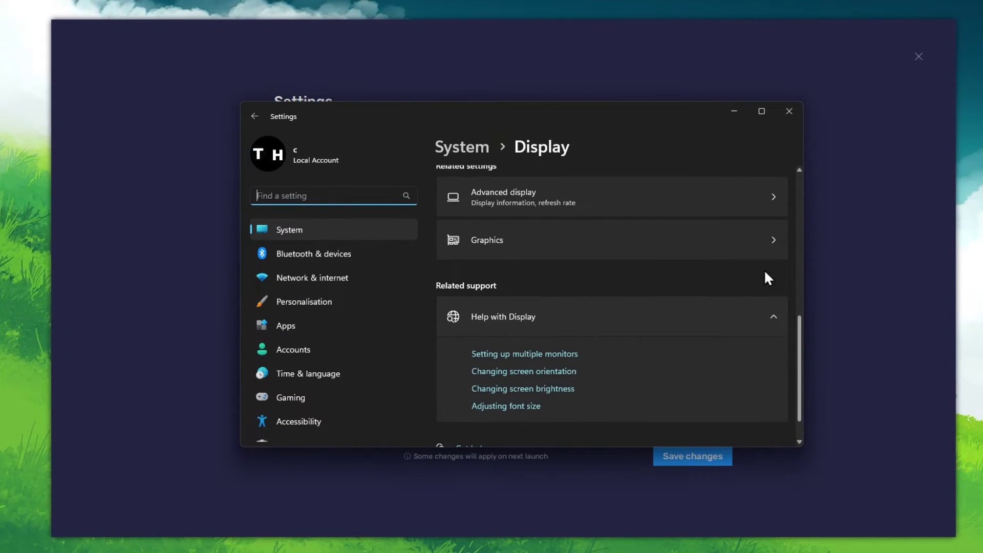
{"action": "left_click", "coordinate": [717, 204]}
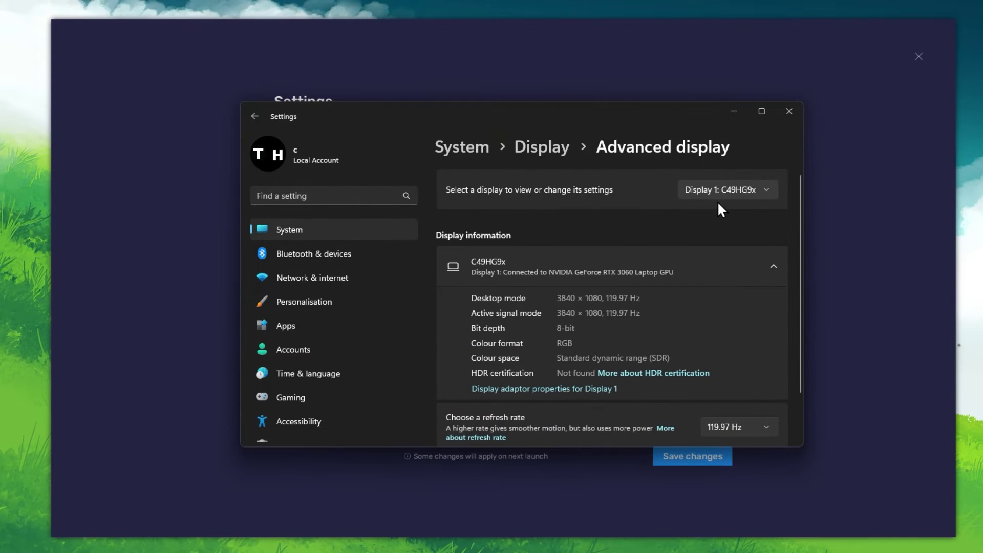
{"action": "left_click_drag", "start_coordinate": [796, 196], "coordinate": [802, 305]}
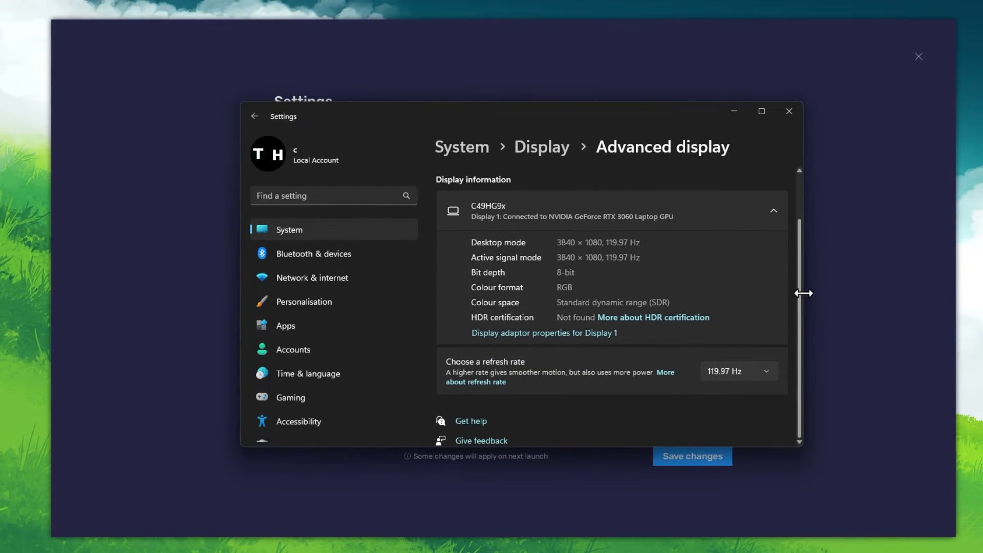
{"action": "left_click", "coordinate": [774, 373]}
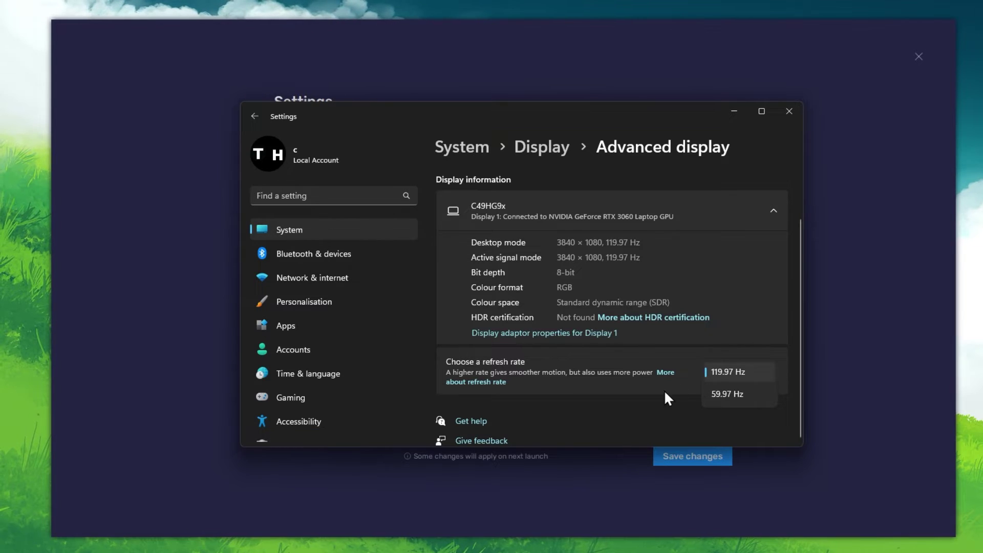
{"action": "left_click", "coordinate": [640, 406]}
{"action": "left_click", "coordinate": [789, 113]}
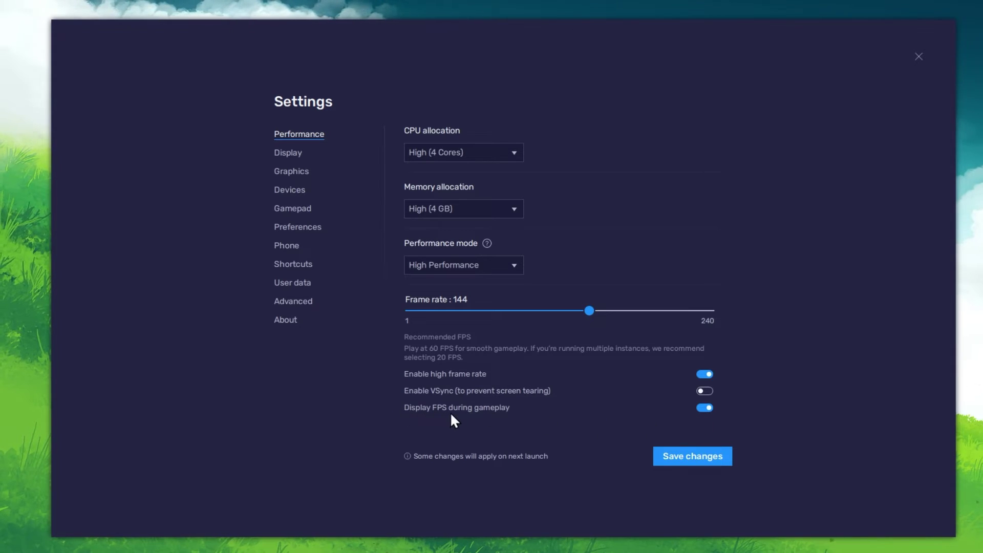
Step: Set the BlueStacks display resolution to 1920 x 1080 and close the settings
{"action": "left_click", "coordinate": [310, 158]}
{"action": "left_click", "coordinate": [527, 299]}
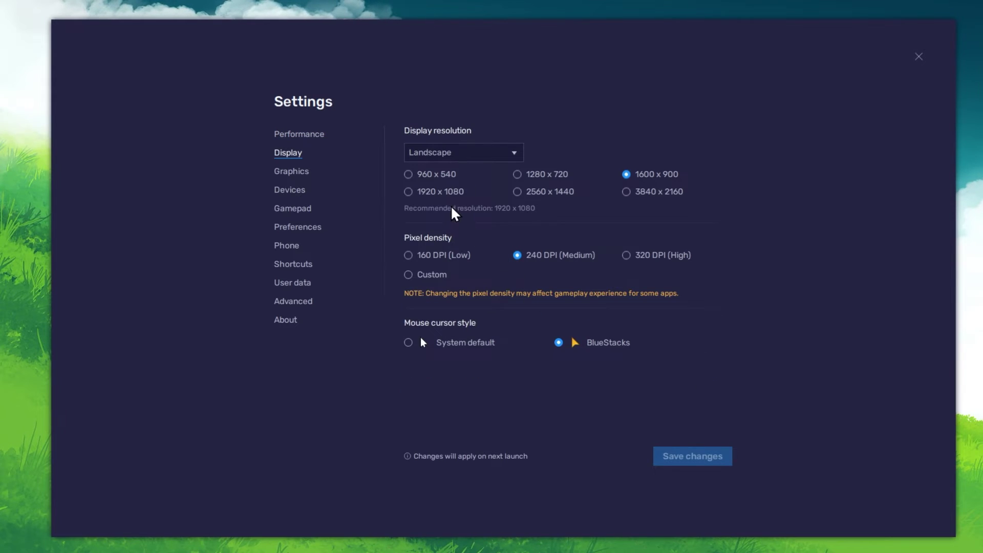
{"action": "left_click", "coordinate": [409, 192]}
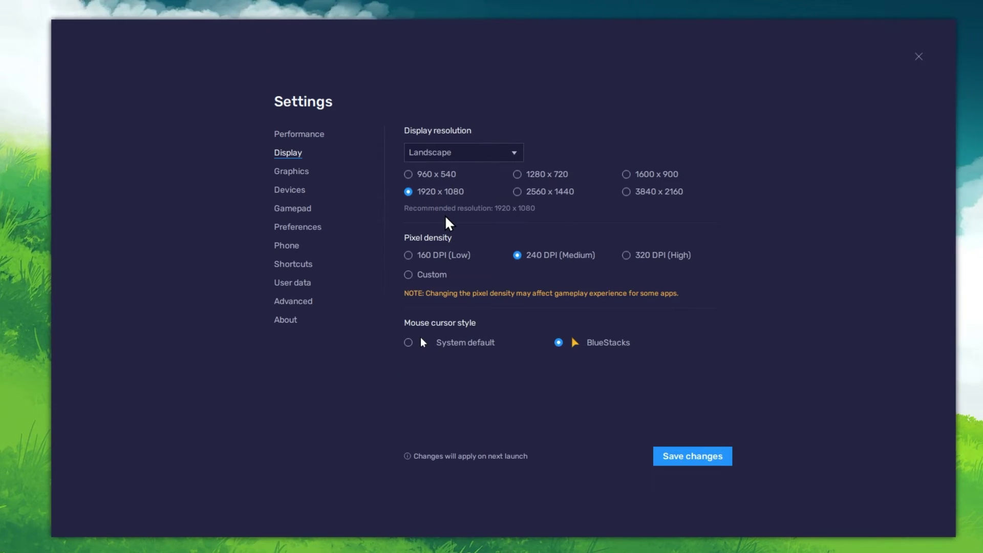
{"action": "left_click", "coordinate": [919, 58]}
Step: Confirm closing the BlueStacks settings to return to the home screen
{"action": "left_click", "coordinate": [571, 306]}
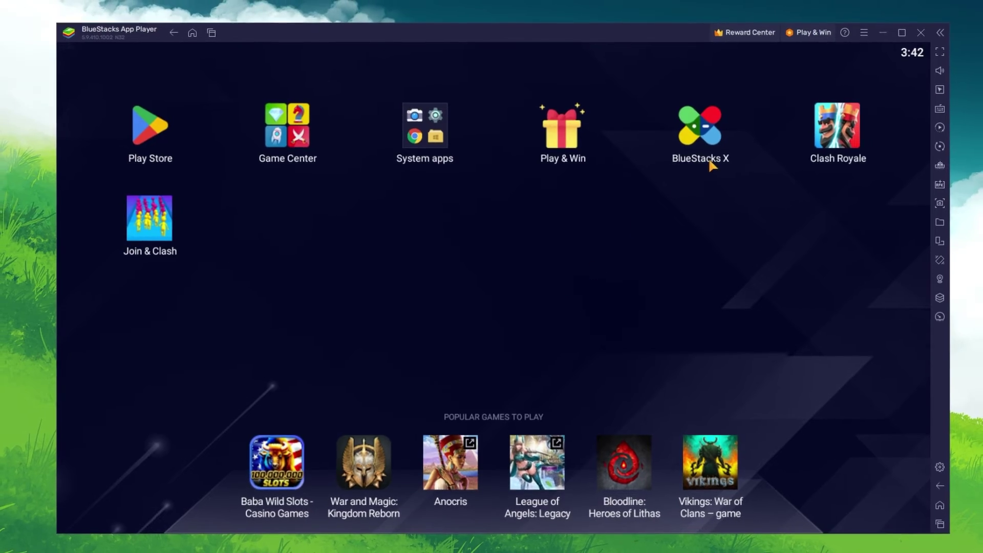